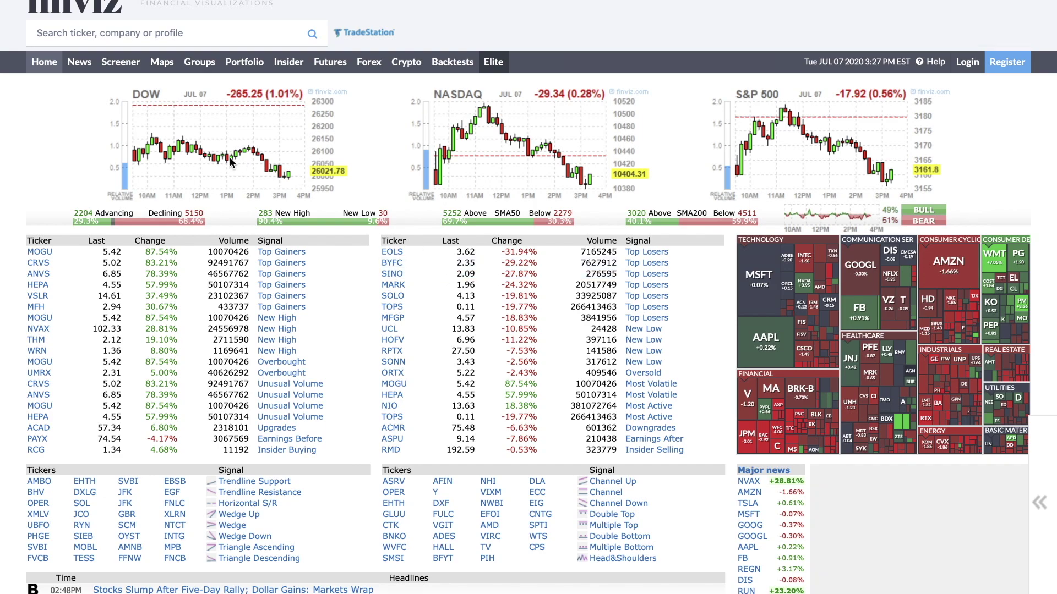
Open Finviz's stock screener and set the Price filter to Under $10.
click(118, 64)
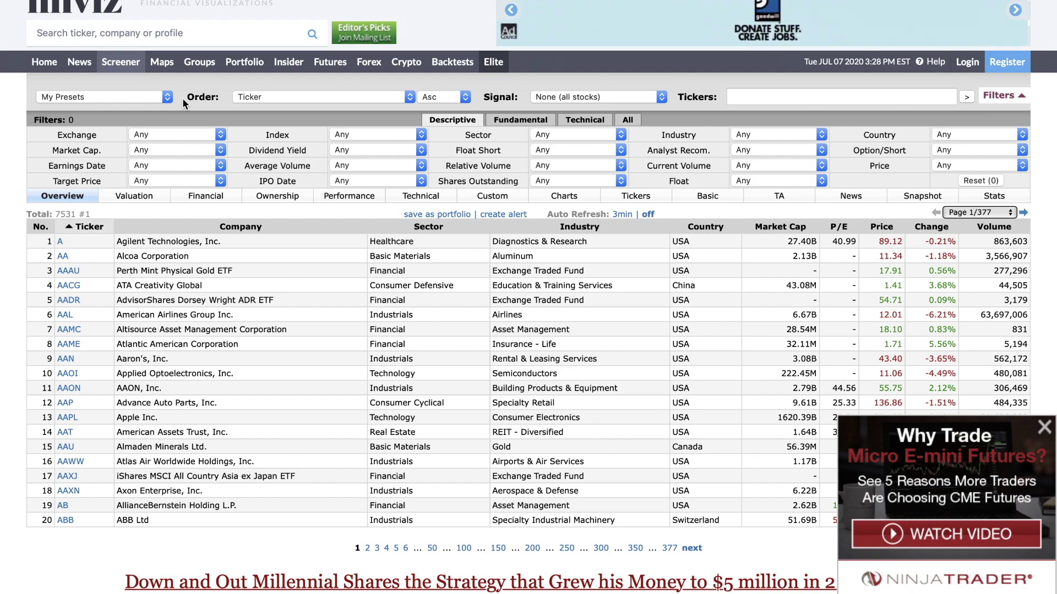
click(962, 165)
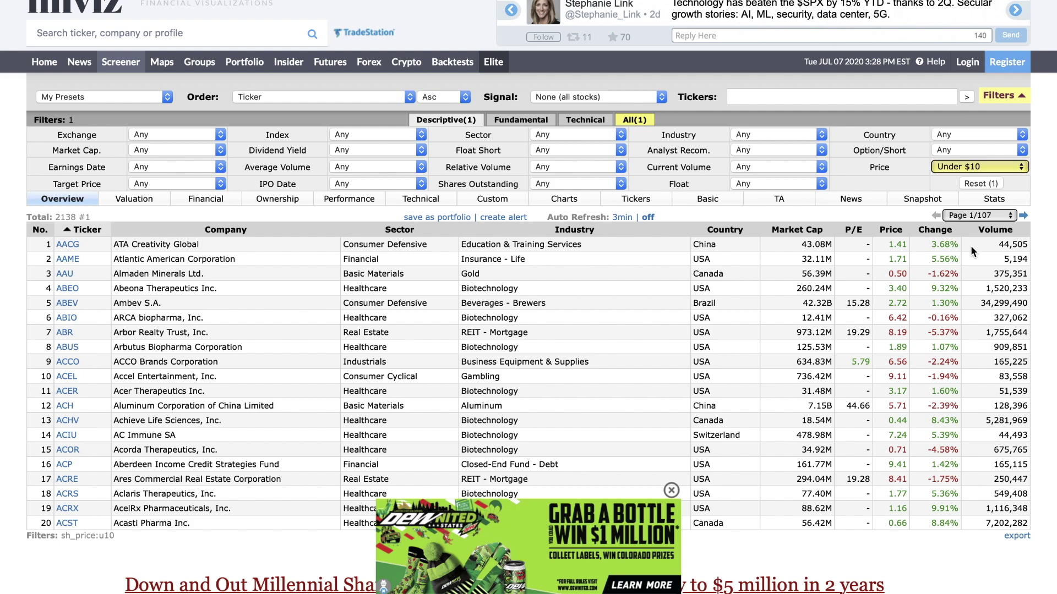
Leave the Sector and Float filters at Any and close the video ad covering the results.
click(596, 134)
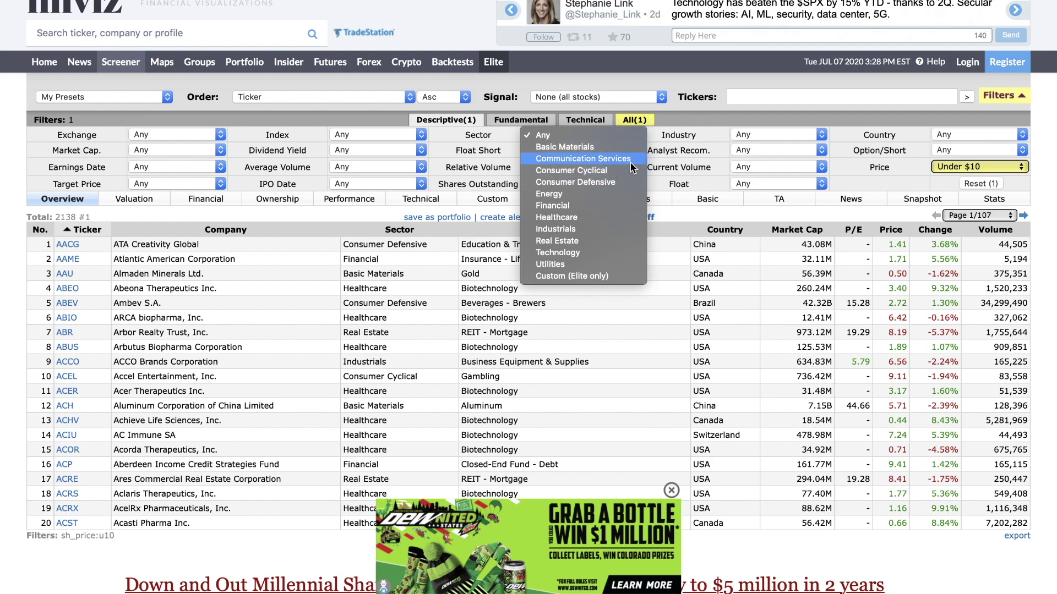
click(864, 134)
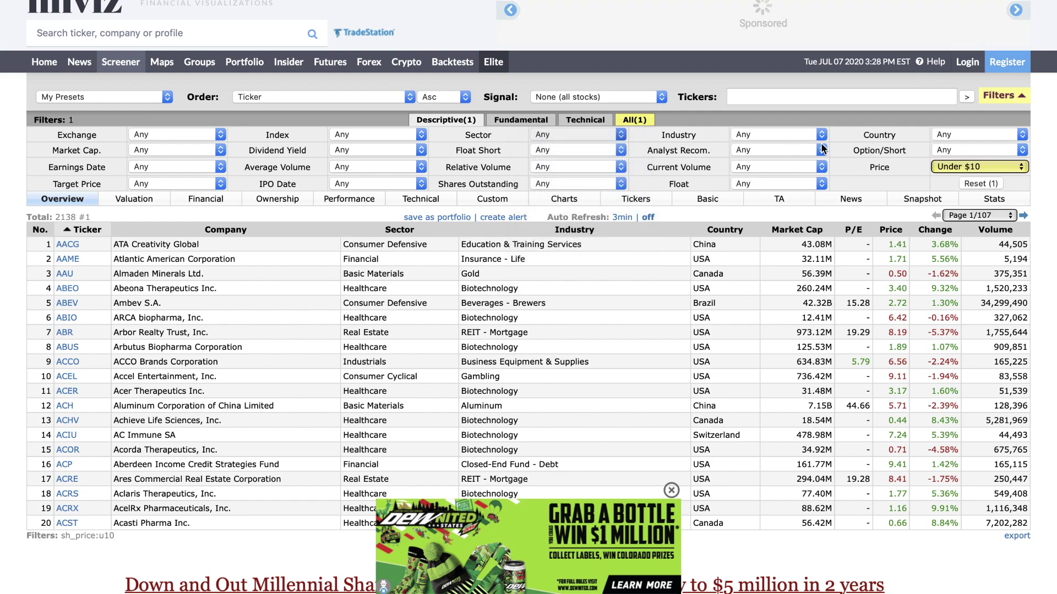
click(776, 180)
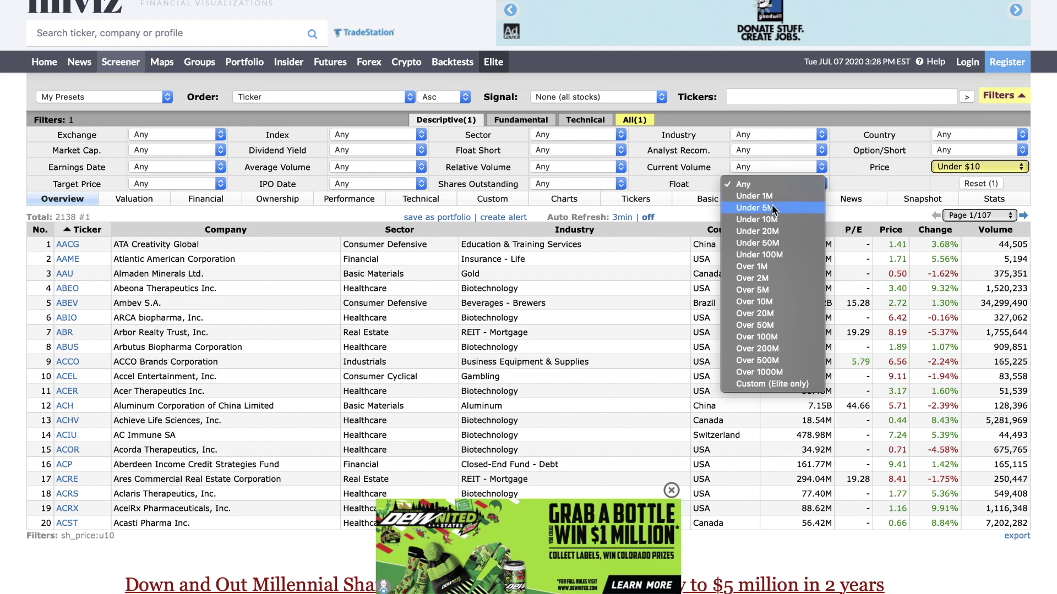
click(847, 183)
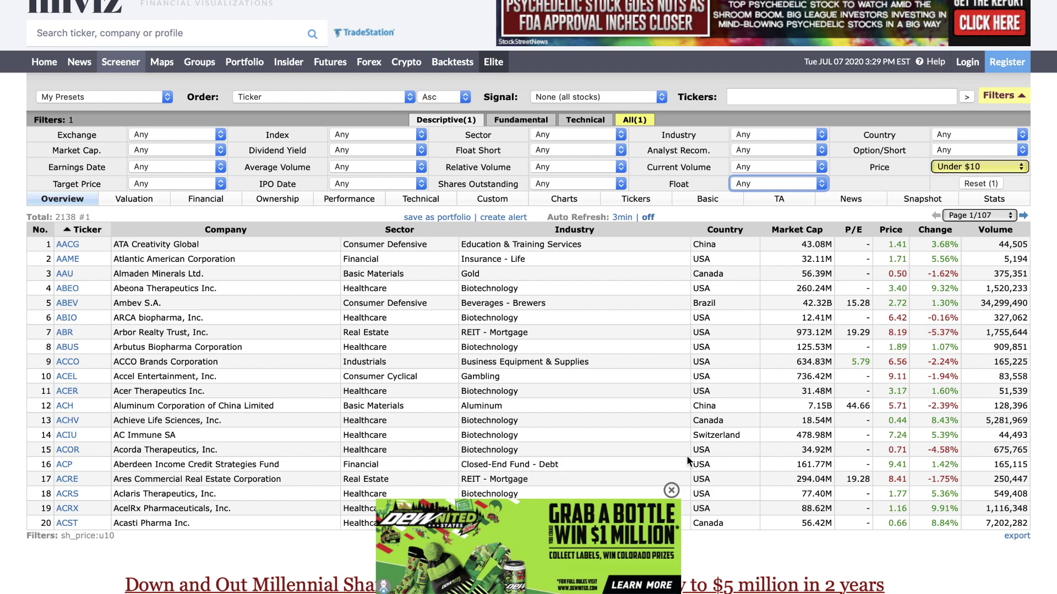
click(671, 490)
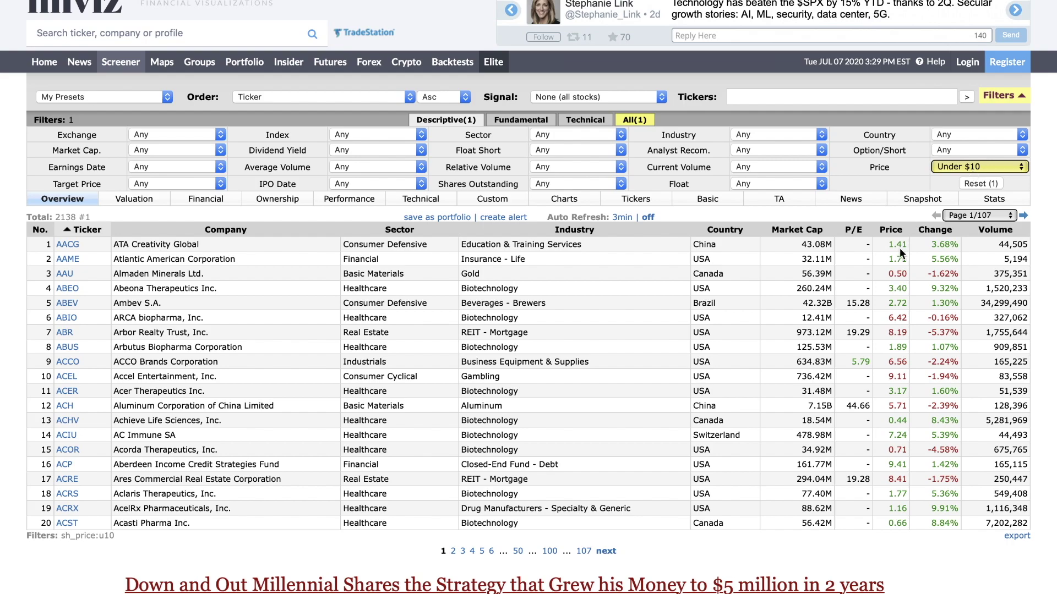
mouse_move(854, 269)
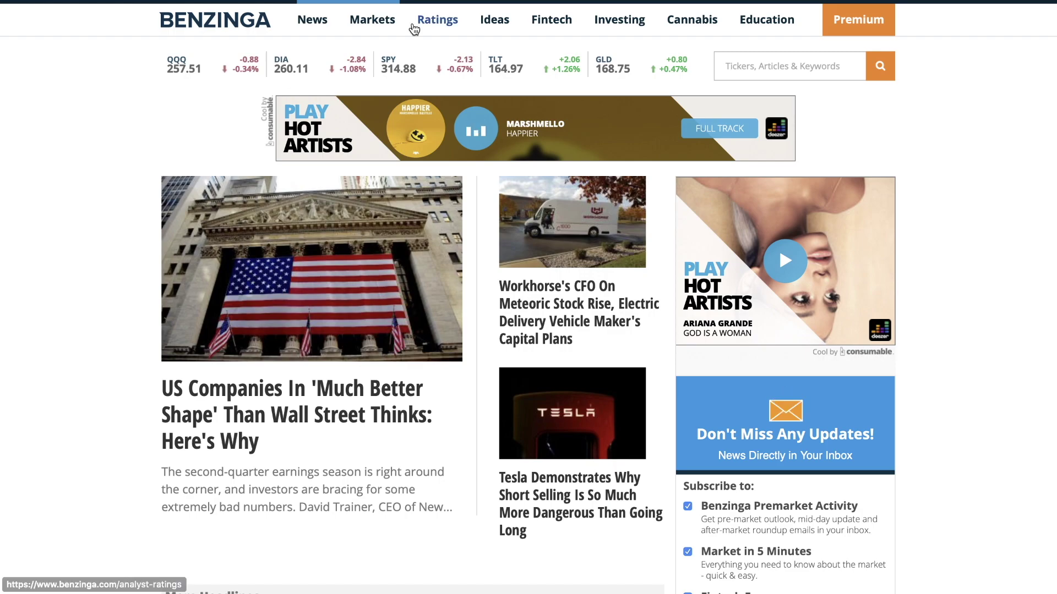
From Benzinga's Markets > Pre-Market news, open the '36 Stocks Moving in Tuesday's Pre-Market Session' article.
mouse_move(370, 20)
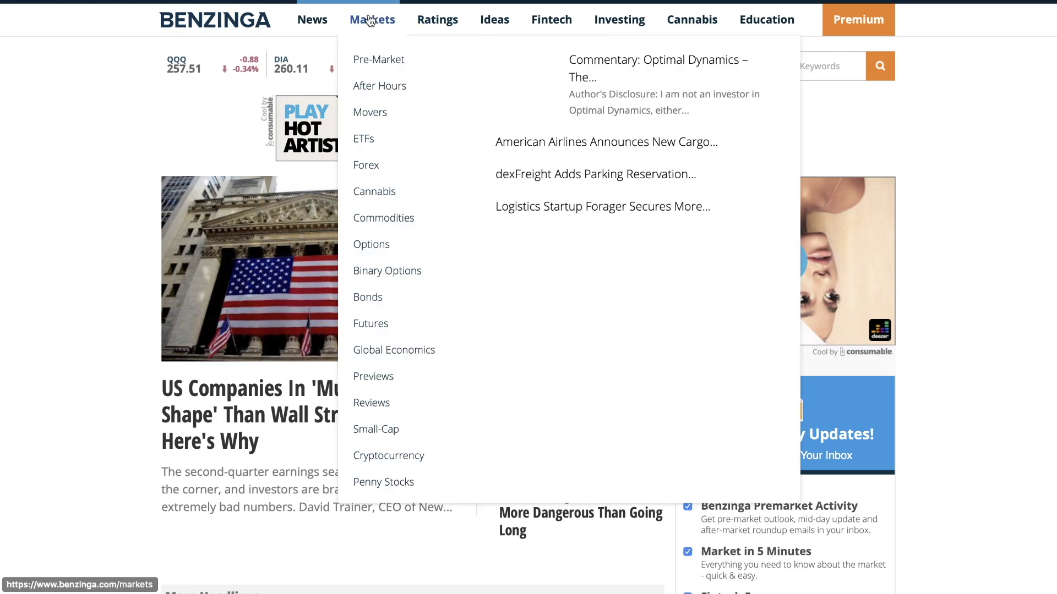
click(378, 61)
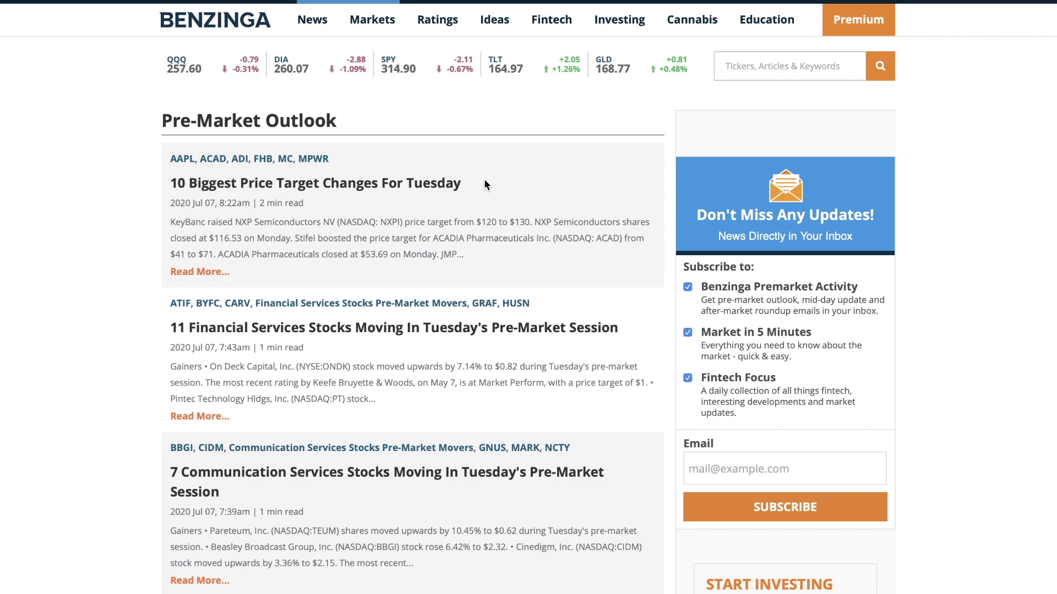
scroll(480, 187, down, 5)
scroll(479, 197, down, 7)
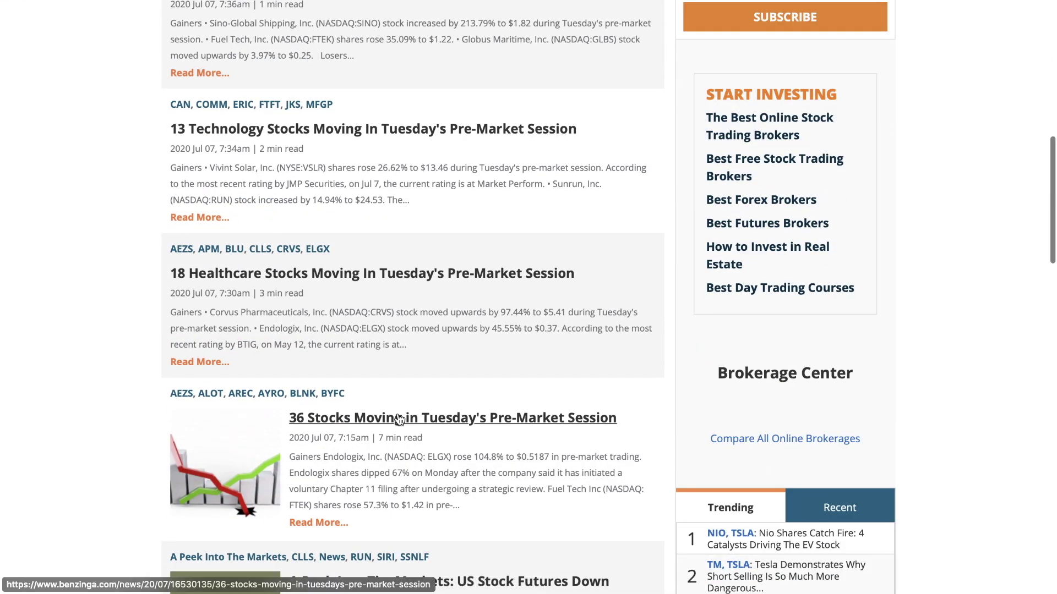
scroll(306, 275, down, 3)
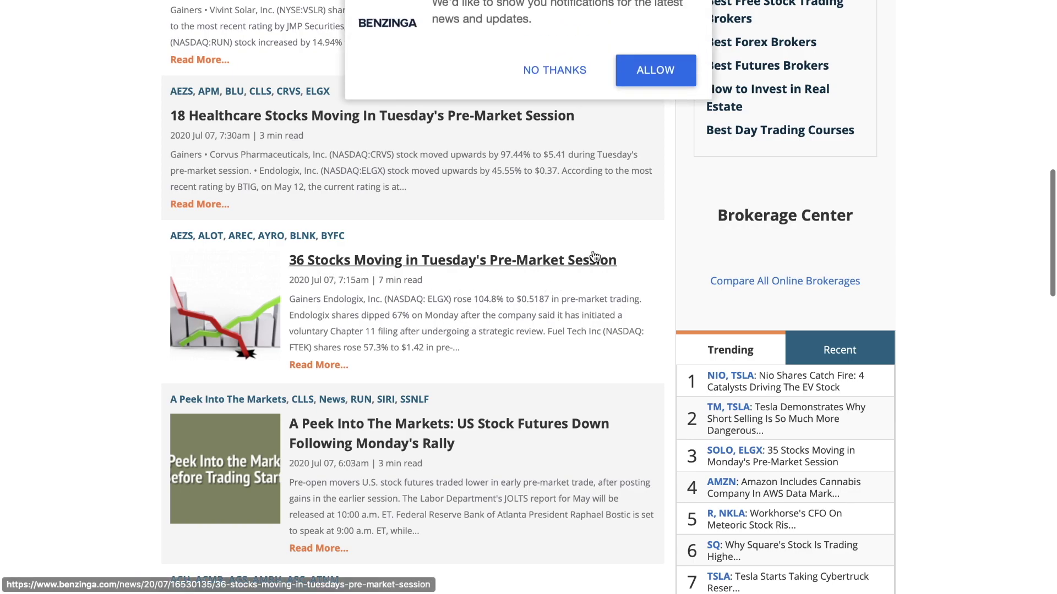
click(554, 71)
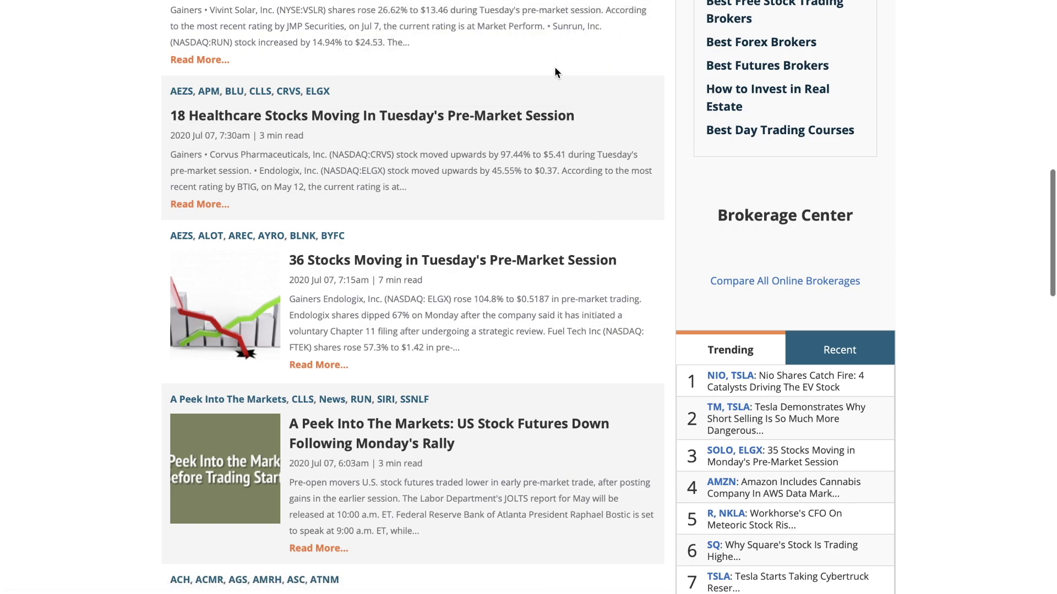
click(391, 263)
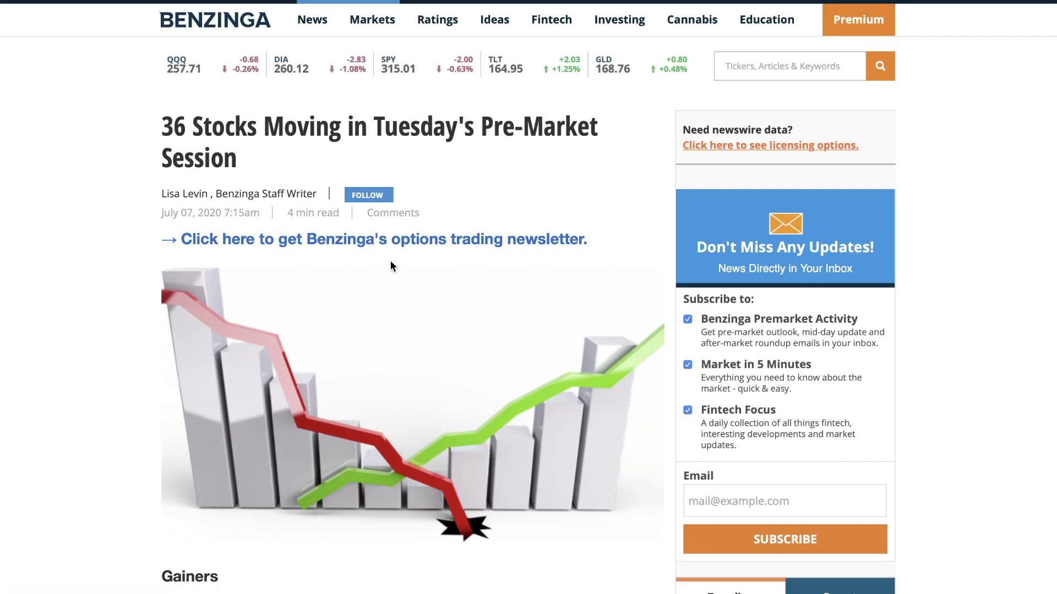
Scroll down through the article's pre-market Gainers section.
scroll(391, 266, down, 5)
scroll(391, 260, down, 5)
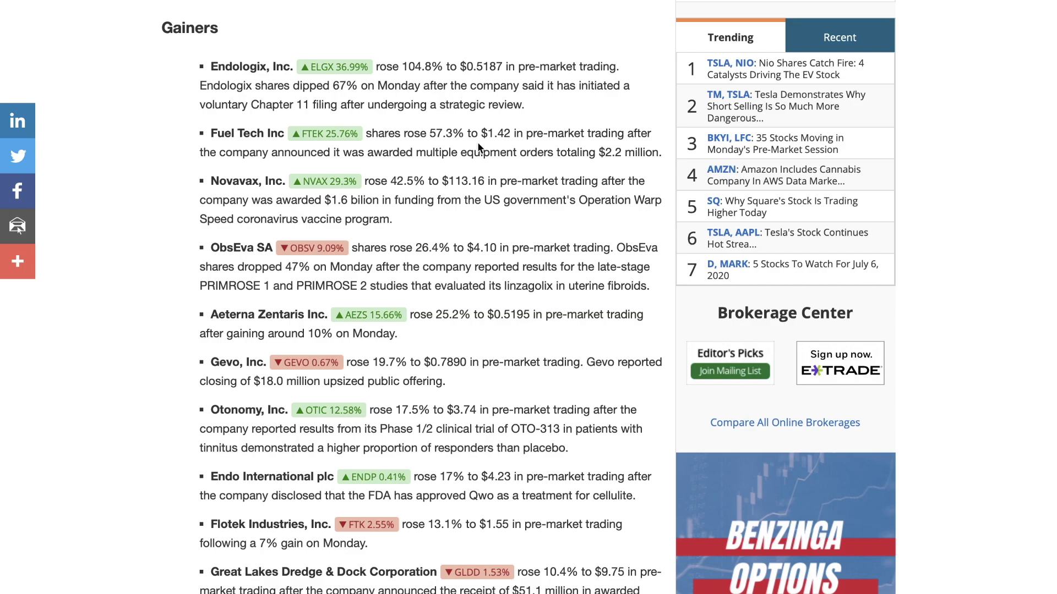
scroll(457, 148, up, 20)
mouse_move(354, 28)
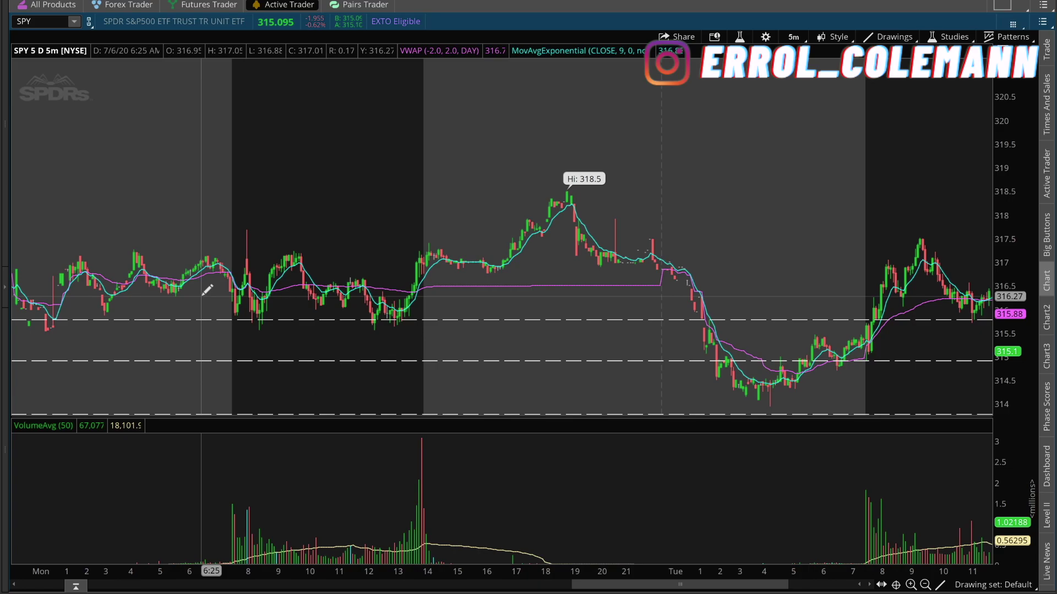
Expand the left watchlist sidebar and choose Create watchlist... from the watchlist menu.
click(5, 286)
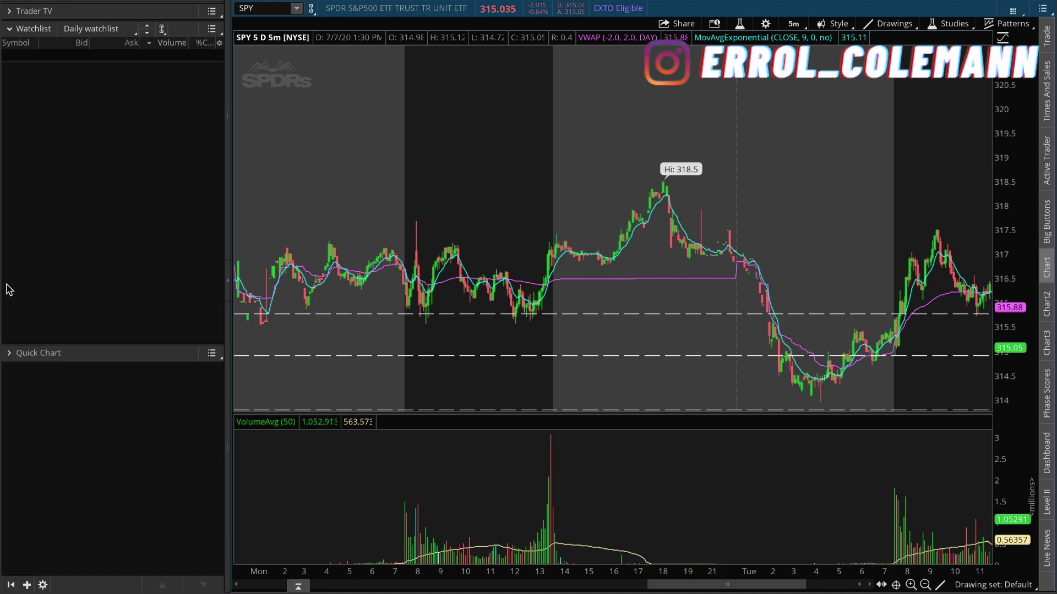
click(99, 33)
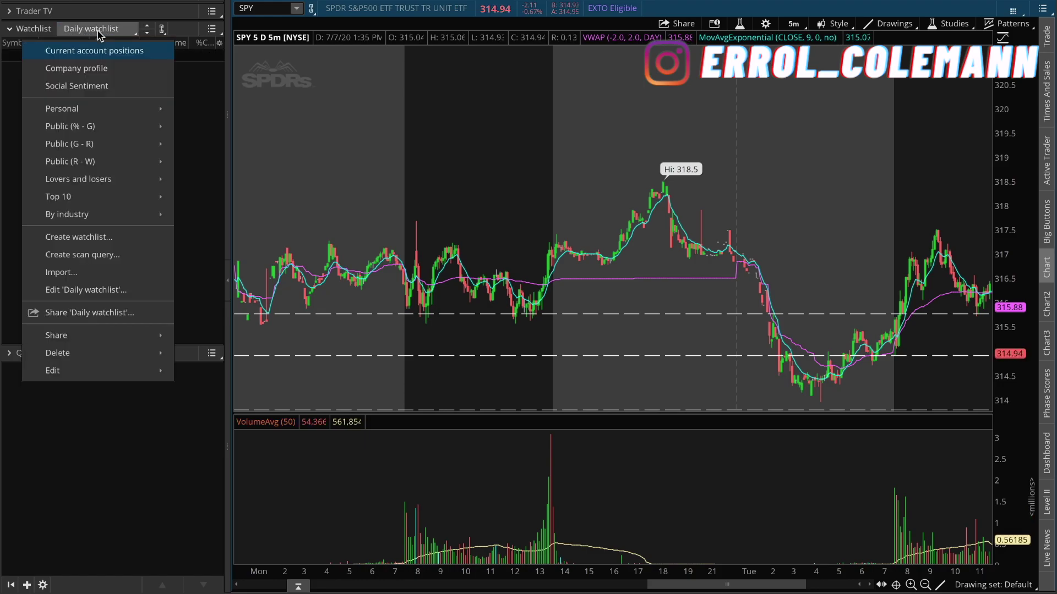
click(118, 237)
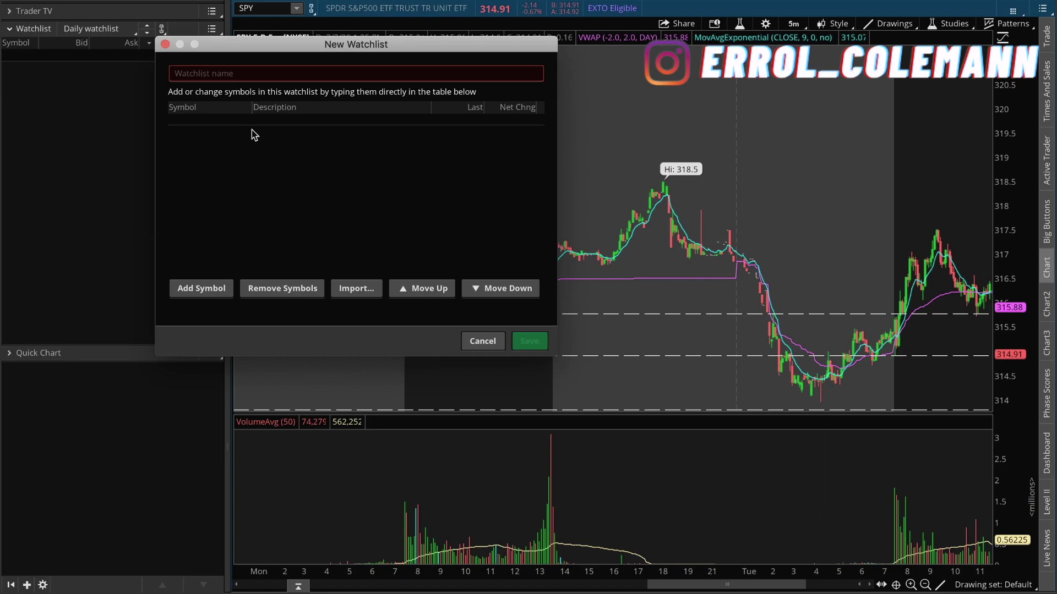
Name the new watchlist 'Potential movers', add the symbol WKHS, and save it.
click(281, 73)
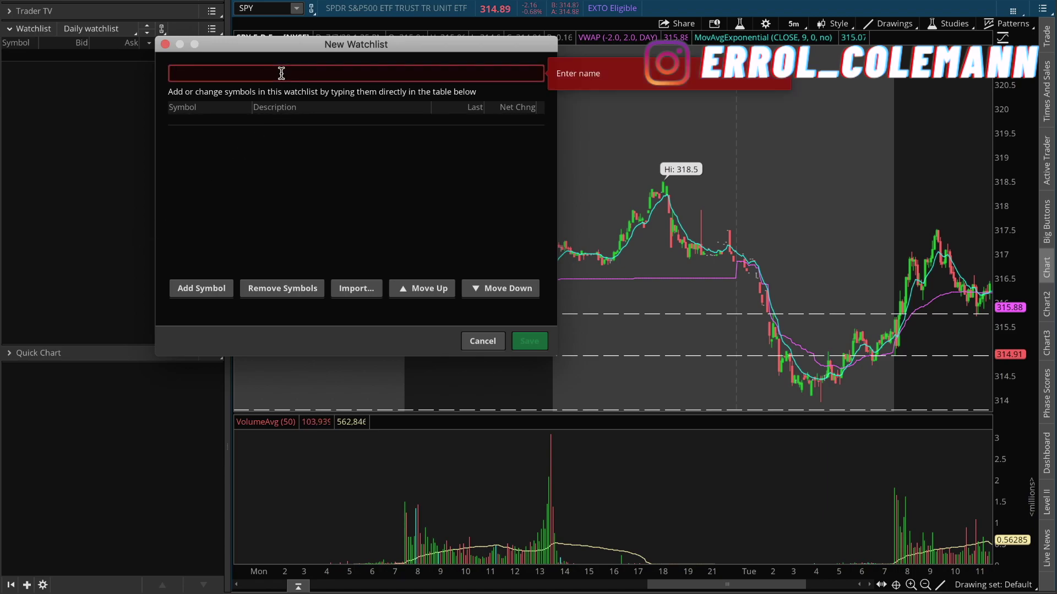
text(Po)
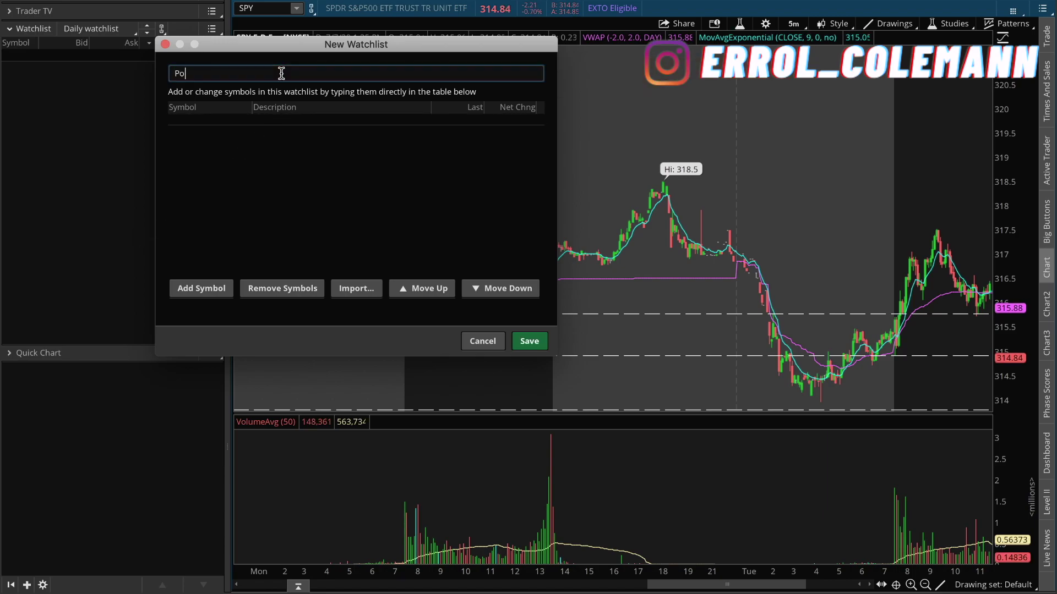
text(tential movers)
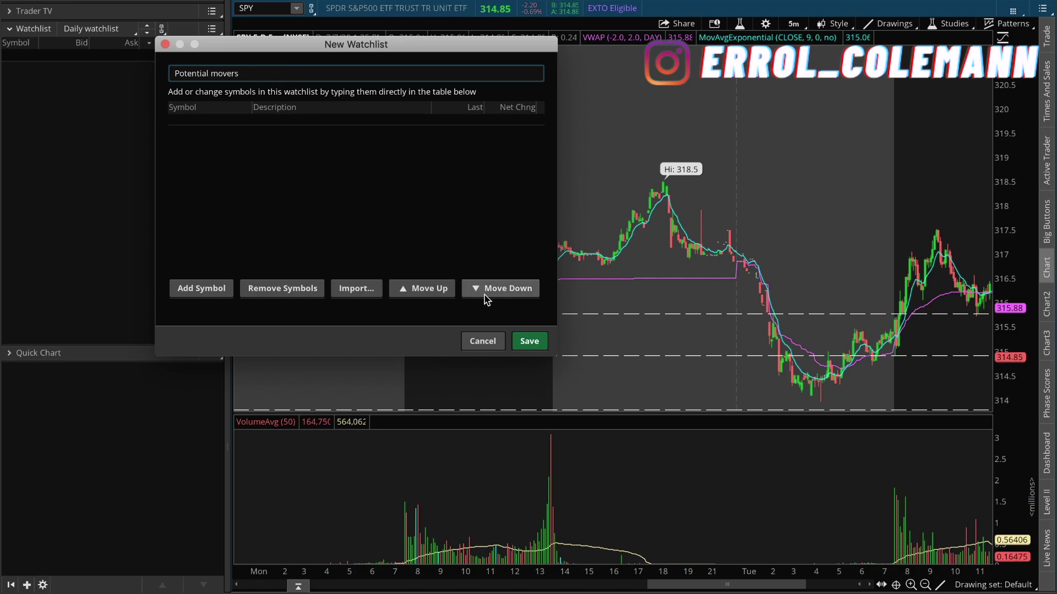
click(193, 120)
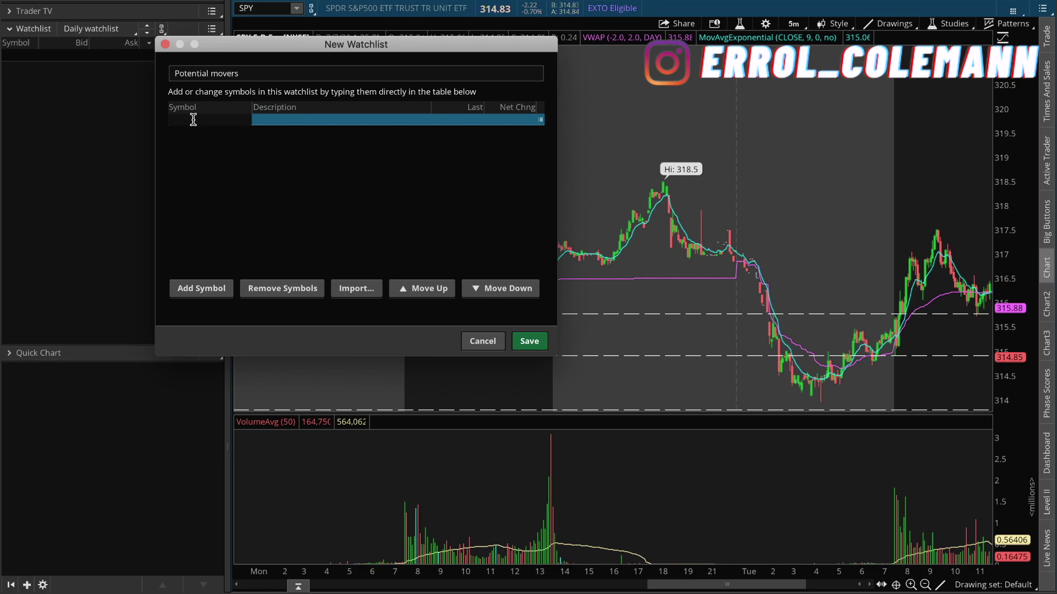
text(WKHS)
key(Return)
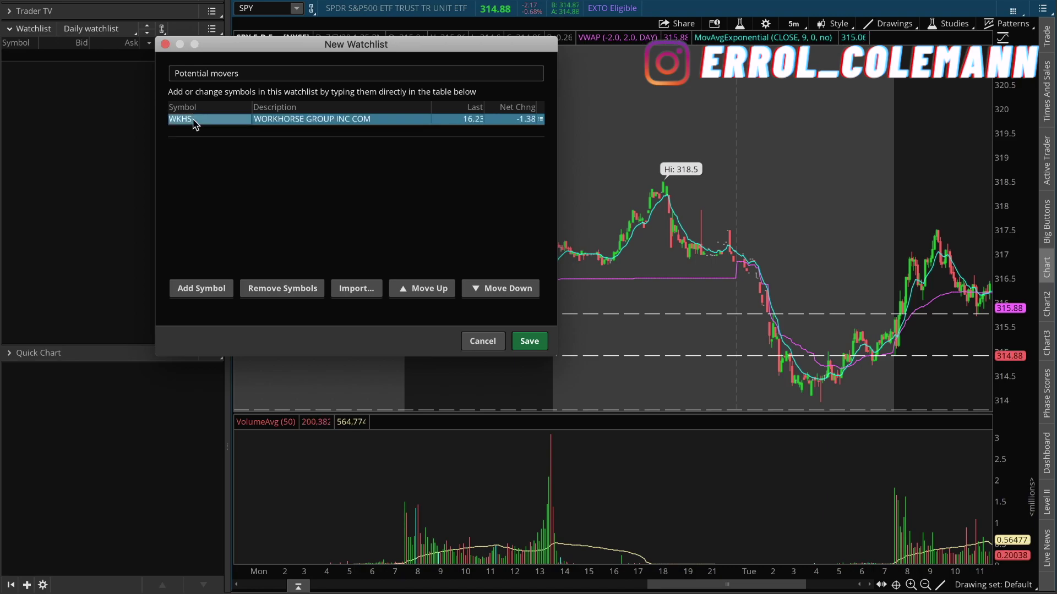
click(526, 342)
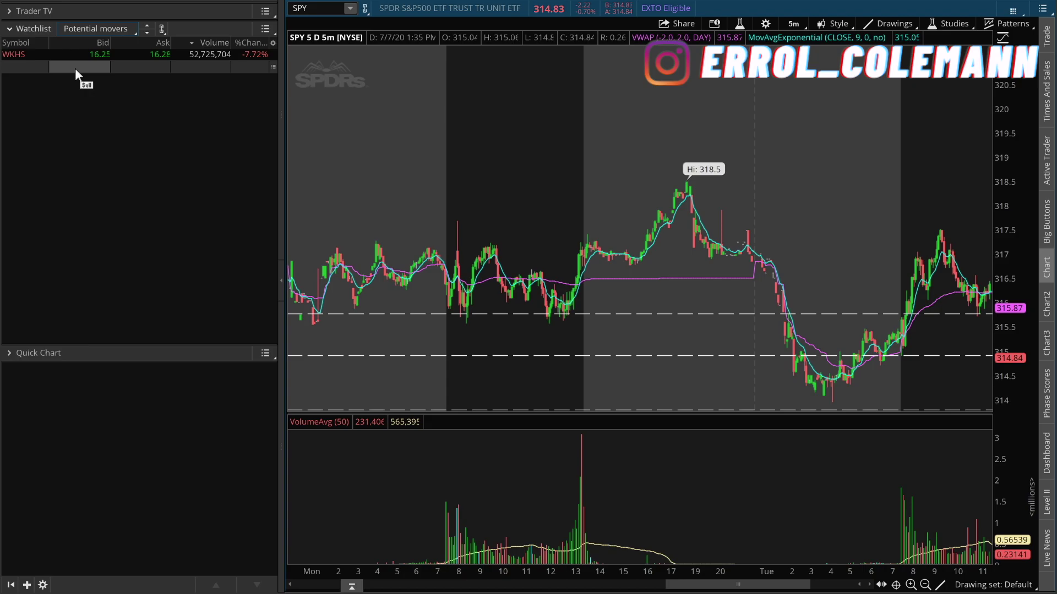
Cycle through the On watch and Momentum watchlists back to Potential movers, then open its column options.
click(146, 25)
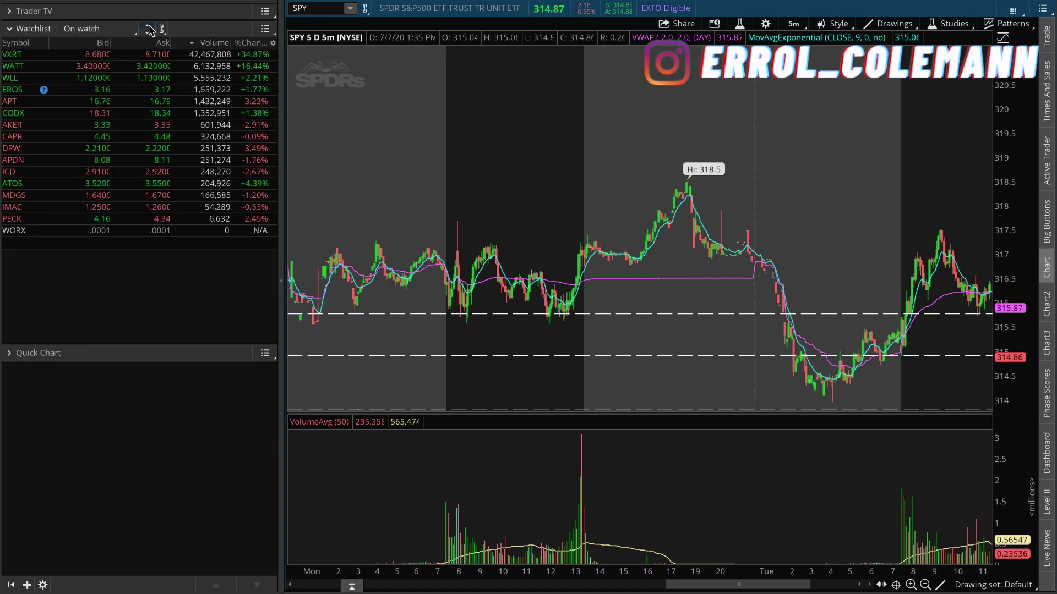
click(147, 25)
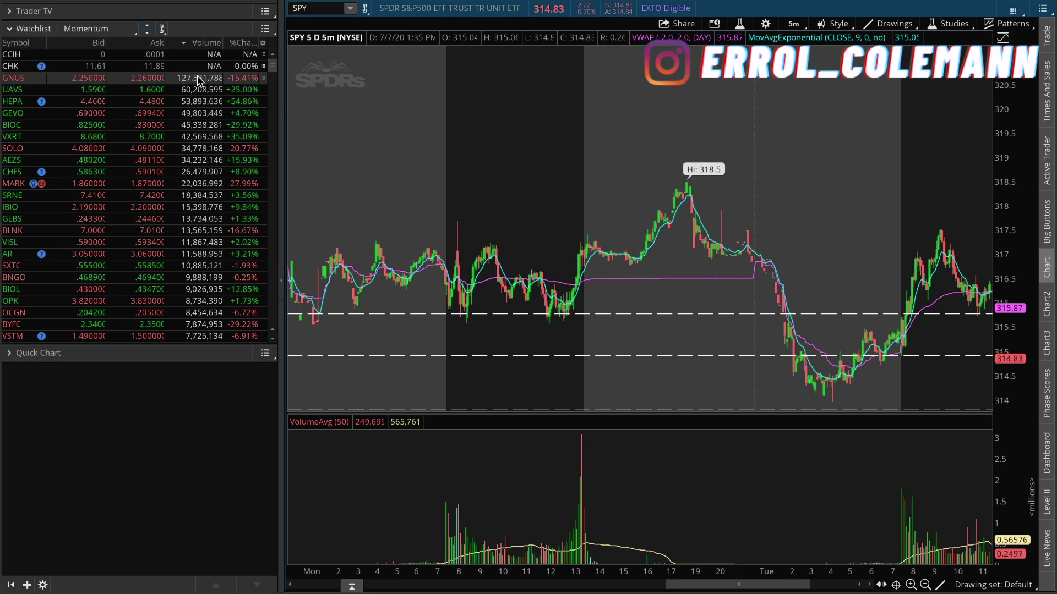
click(146, 26)
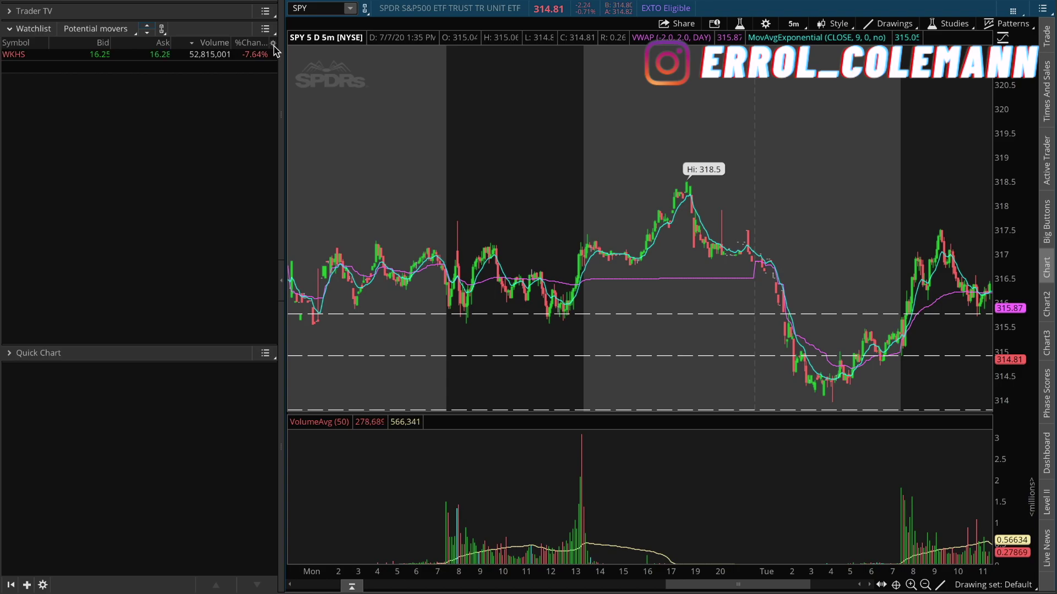
click(273, 44)
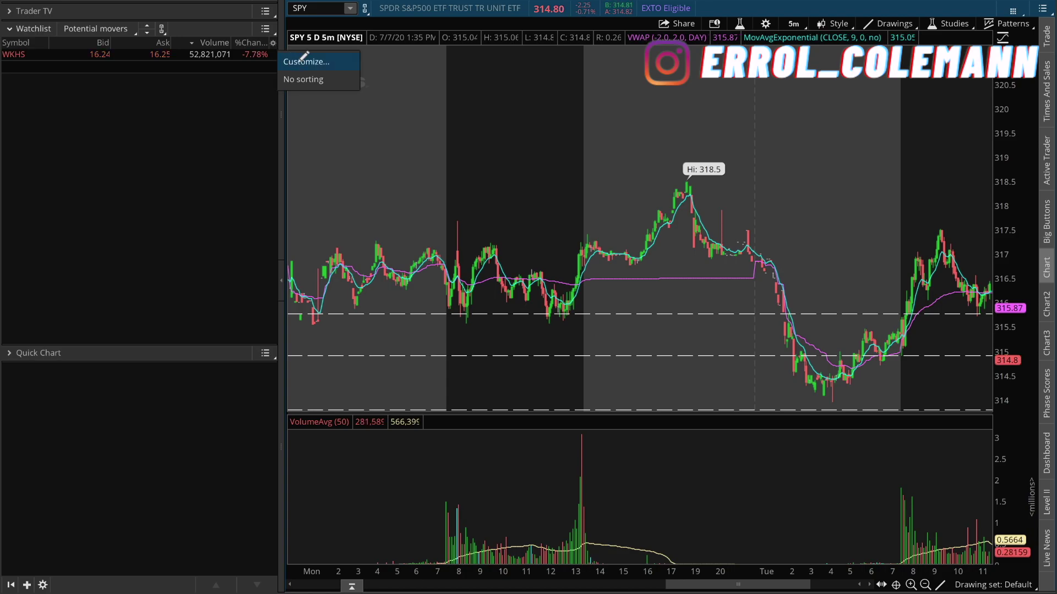
Remove the % Change column from the watchlist and apply the change.
click(297, 62)
click(388, 372)
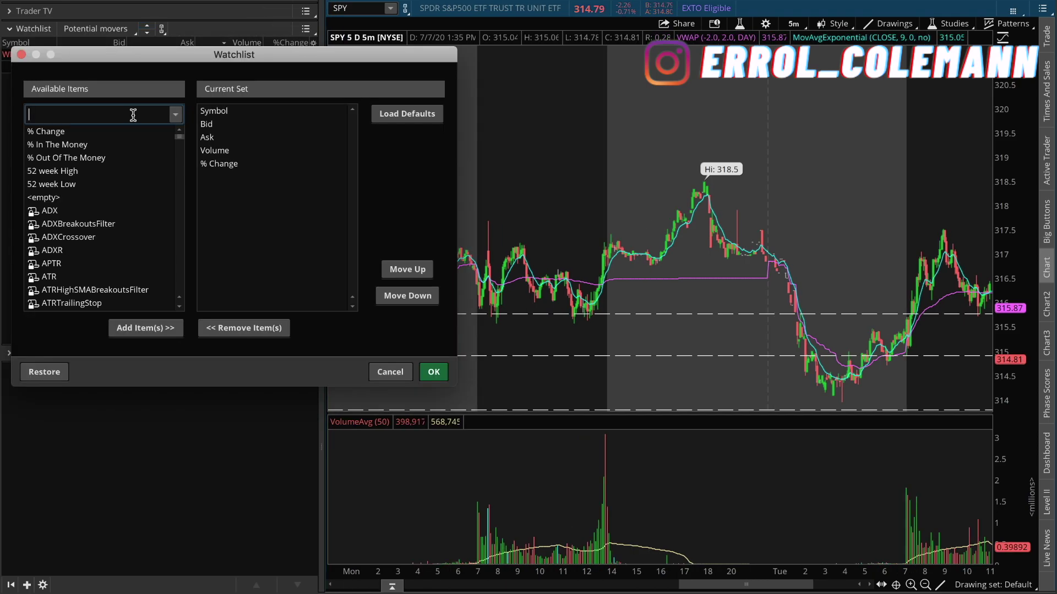
scroll(132, 237, down, 15)
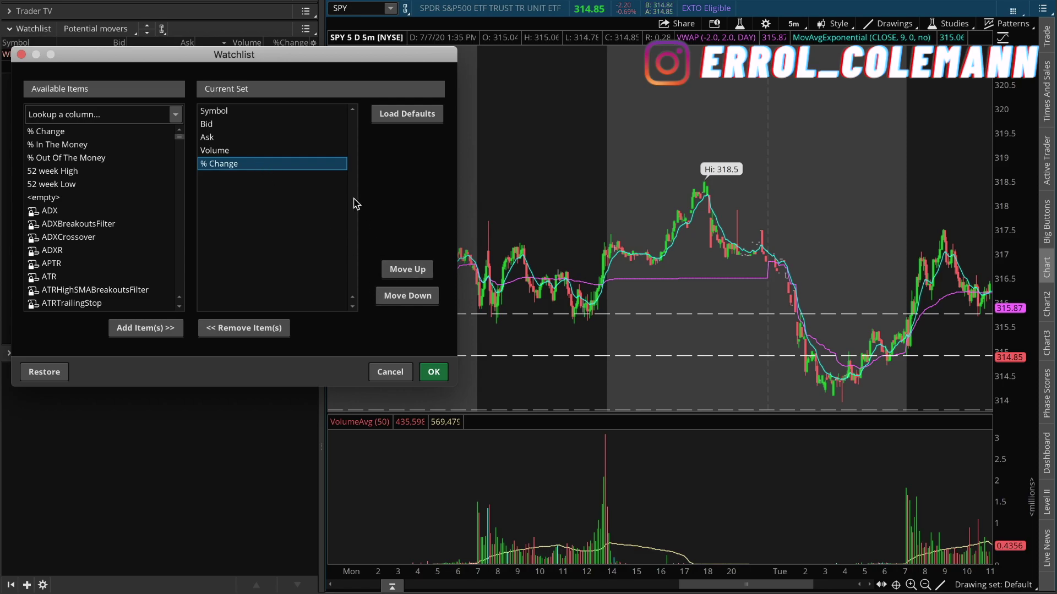
click(279, 328)
click(435, 373)
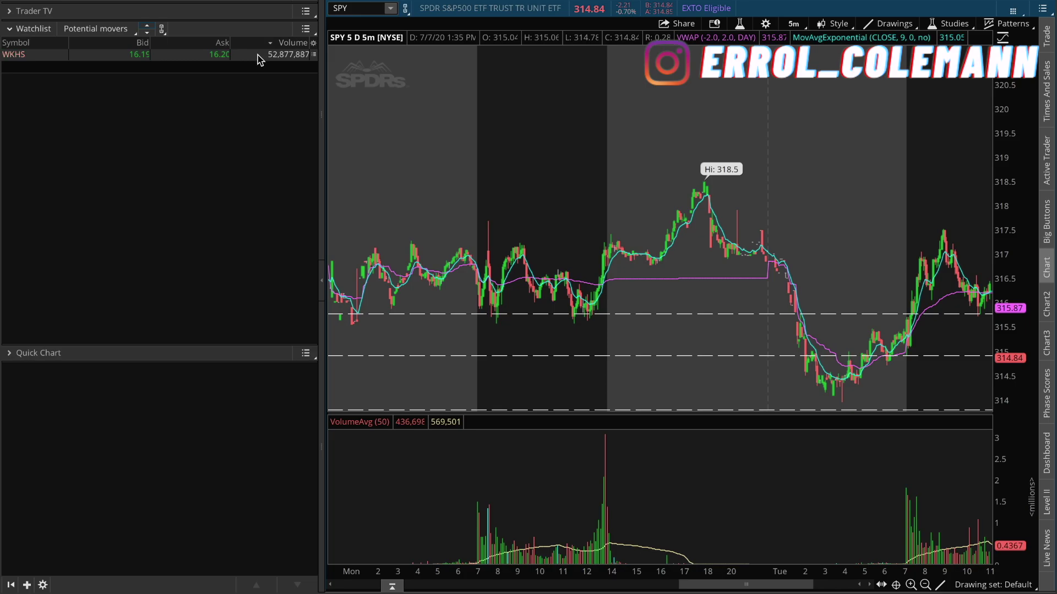
Re-add % Change from Available Items so it follows Symbol, Bid, Ask and Volume.
click(313, 43)
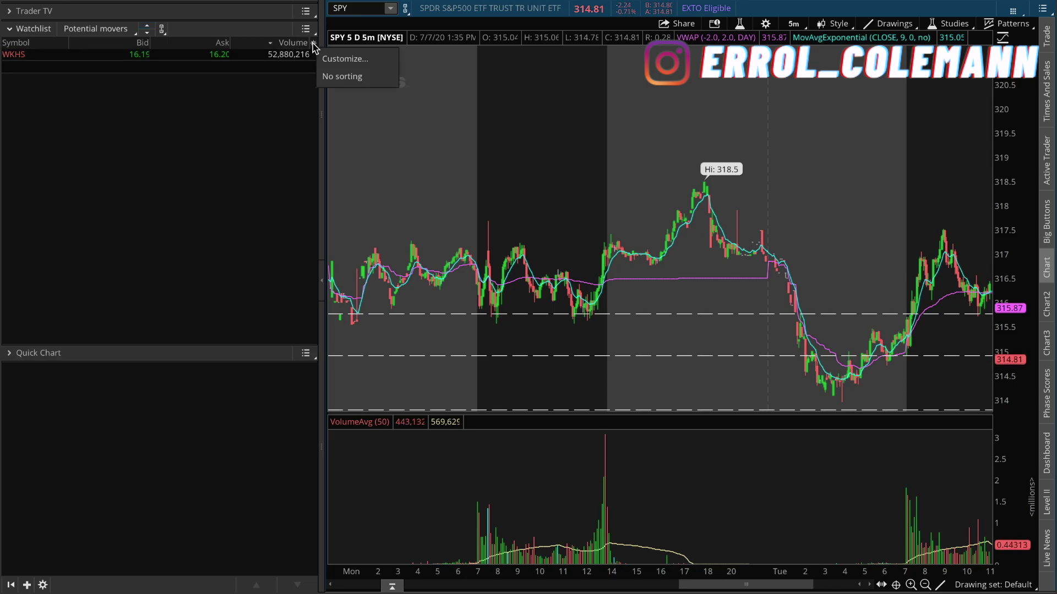
click(335, 58)
click(125, 112)
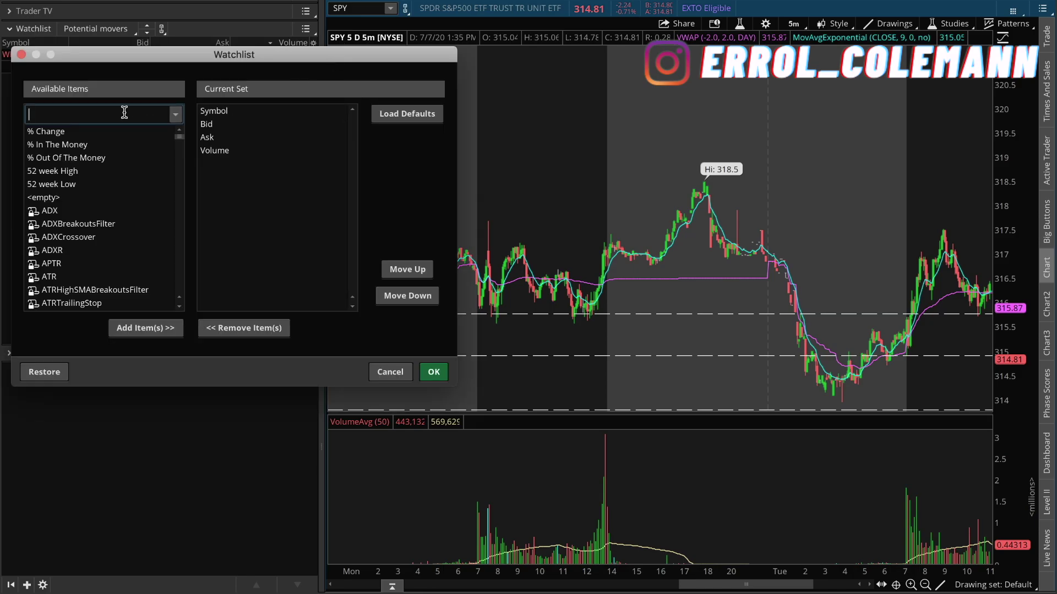
click(83, 134)
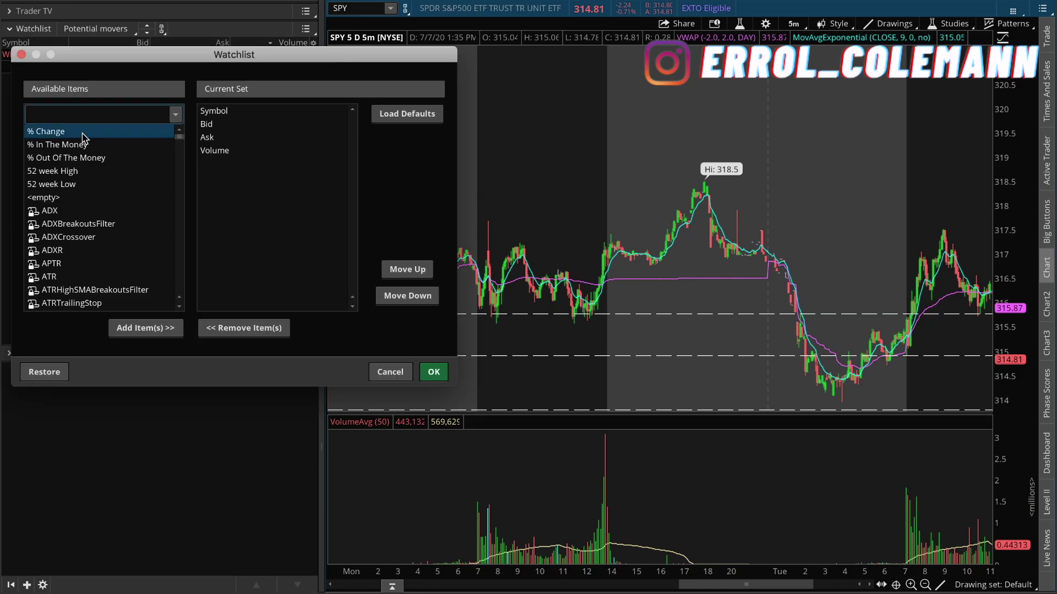
click(146, 328)
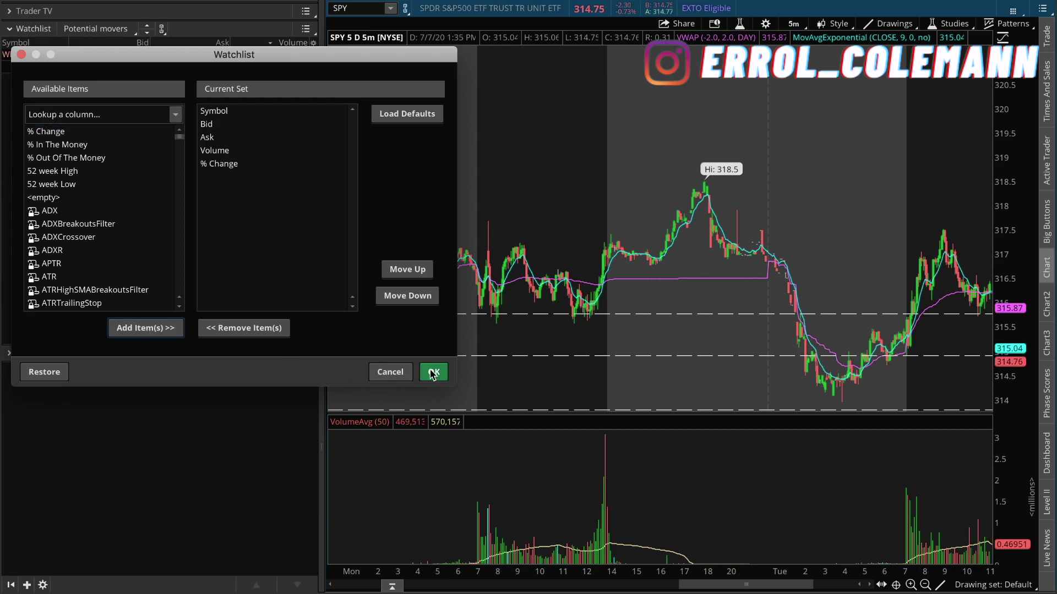
click(434, 372)
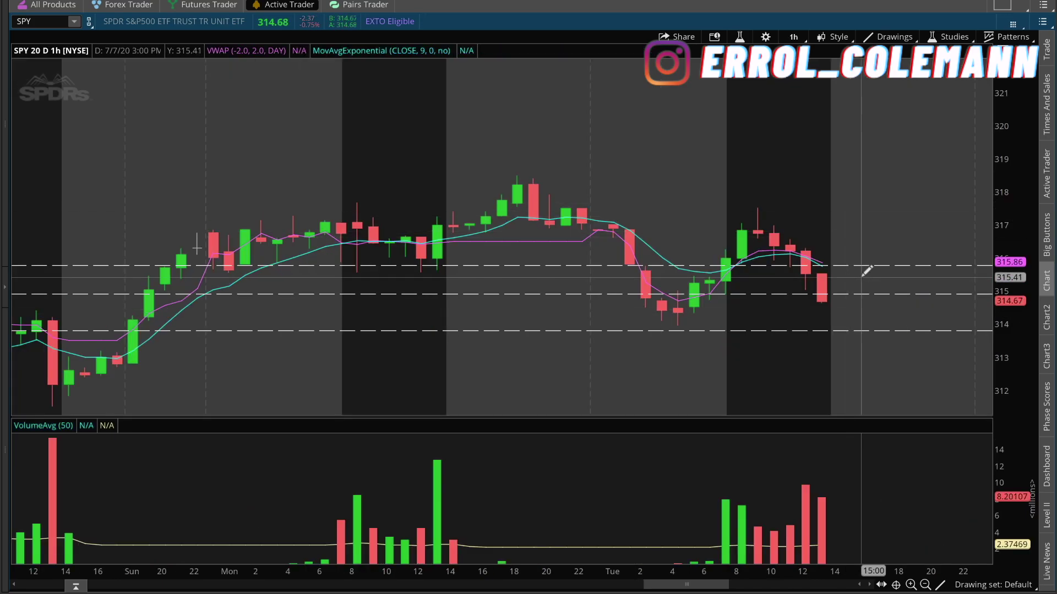
Zoom the 20-day hourly SPY chart fully out.
scroll(824, 149, down, 5)
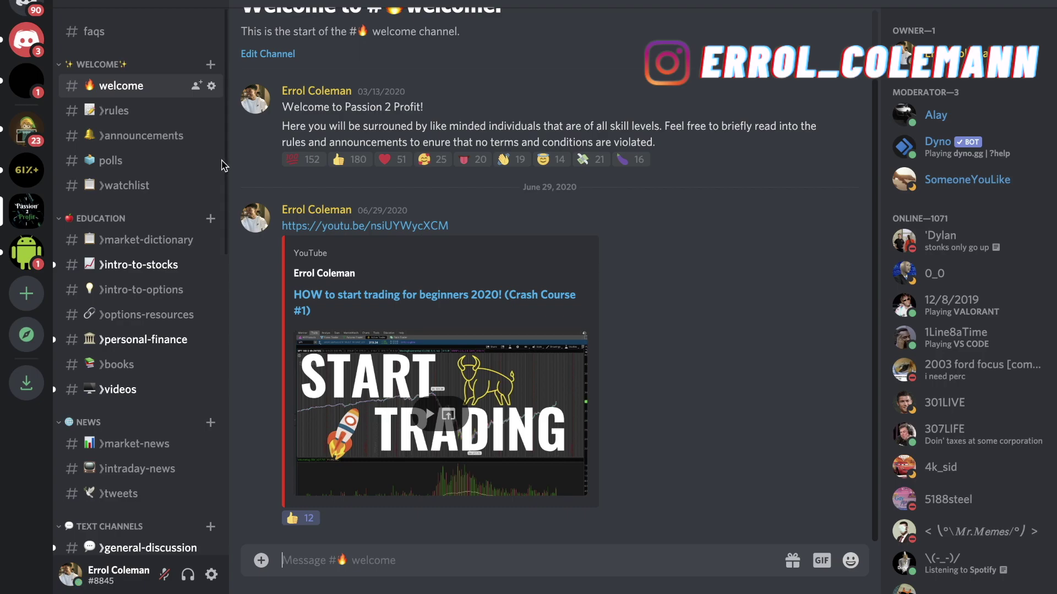
scroll(132, 277, down, 2)
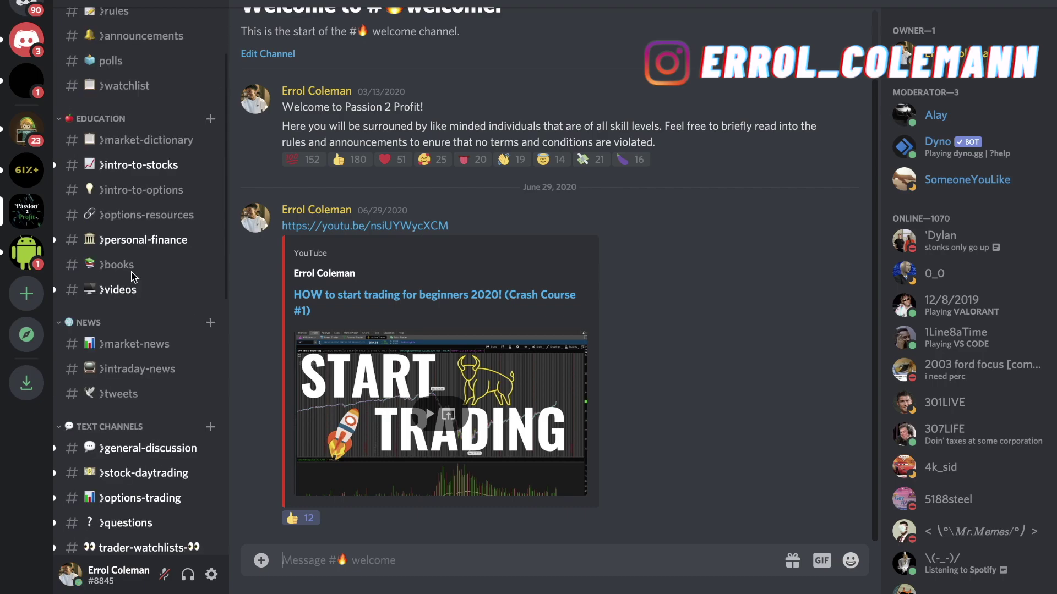
scroll(132, 277, down, 4)
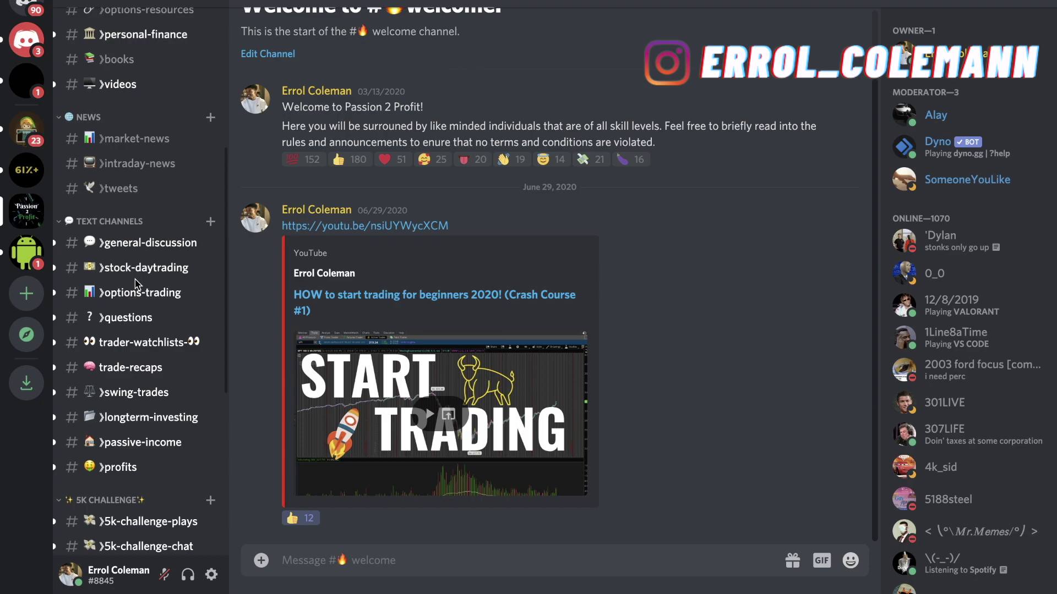